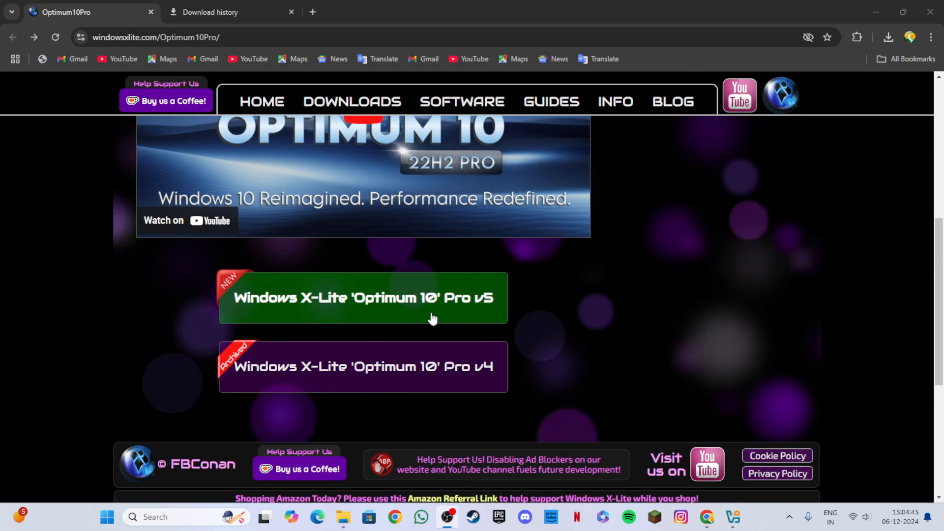
Open the Windows X-Lite 'Optimum 10' Pro v5 page and read its build info and installation notes.
{"action": "left_click", "coordinate": [403, 304]}
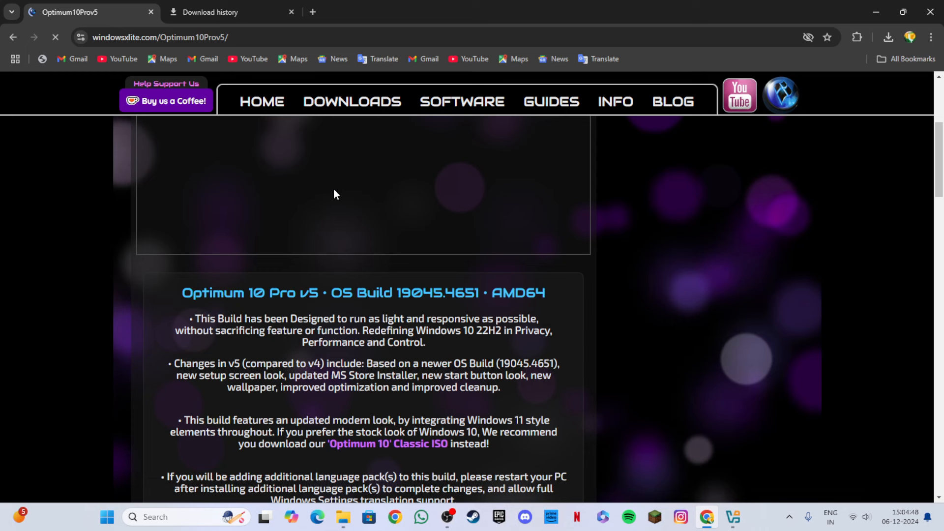
{"action": "scroll", "coordinate": [333, 188], "scroll_direction": "down", "scroll_amount": 7}
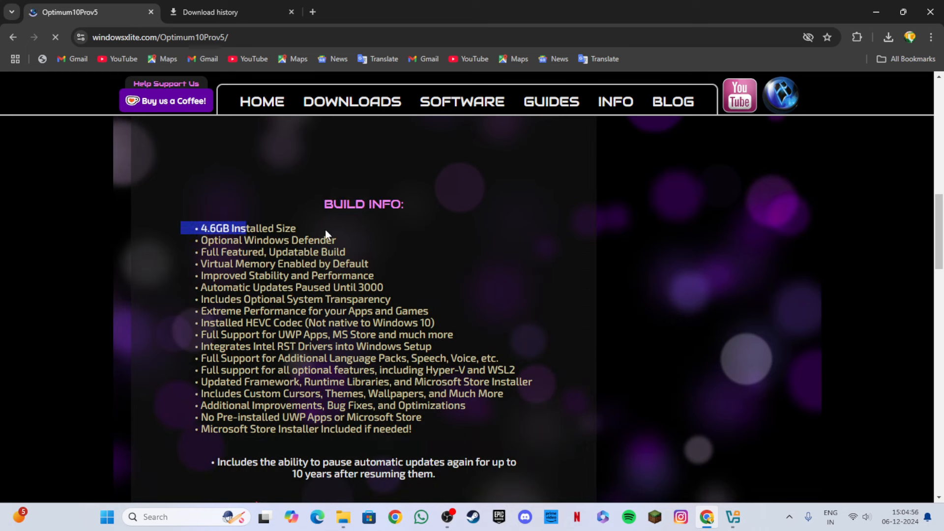
{"action": "left_click", "coordinate": [247, 245]}
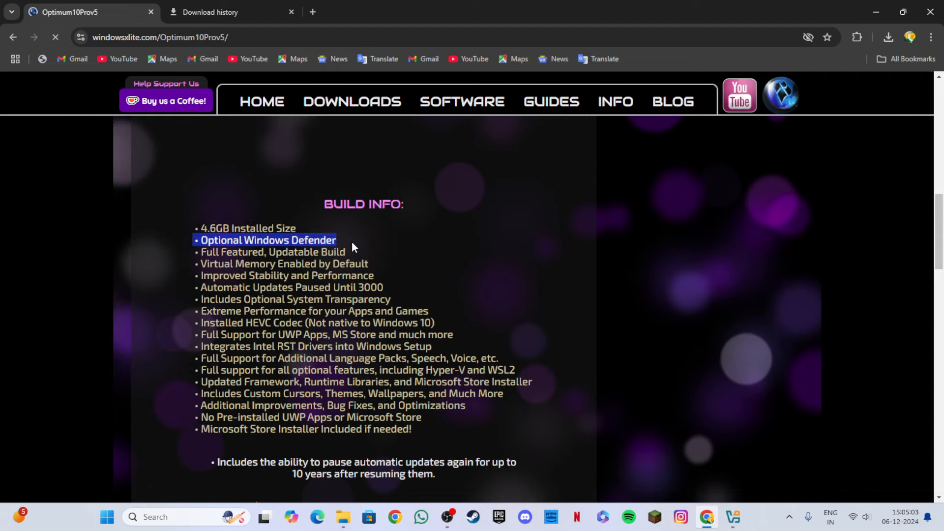
{"action": "left_click", "coordinate": [352, 241]}
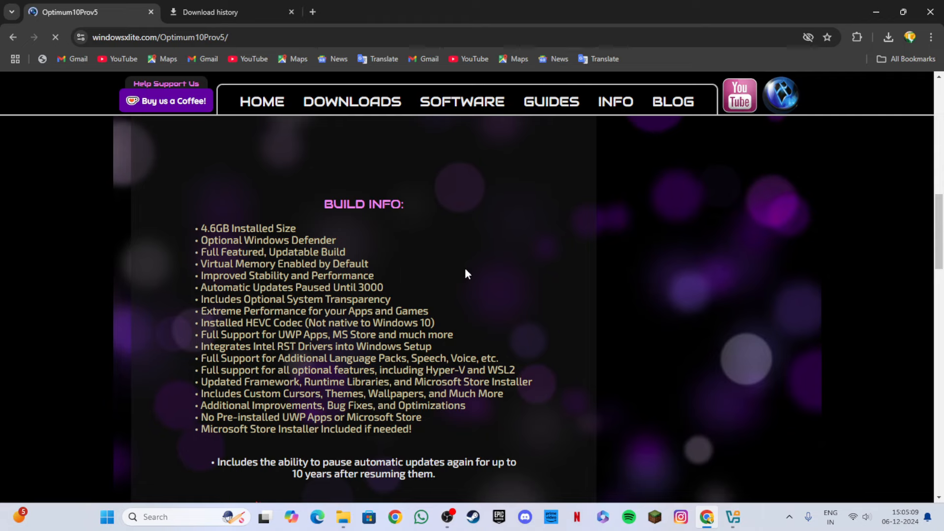
{"action": "left_click_drag", "start_coordinate": [181, 264], "coordinate": [361, 262]}
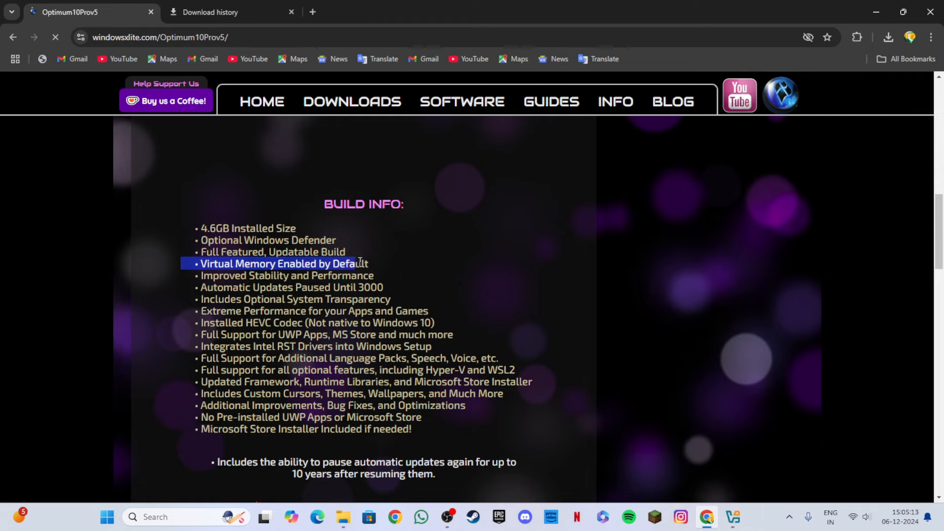
{"action": "left_click", "coordinate": [360, 262]}
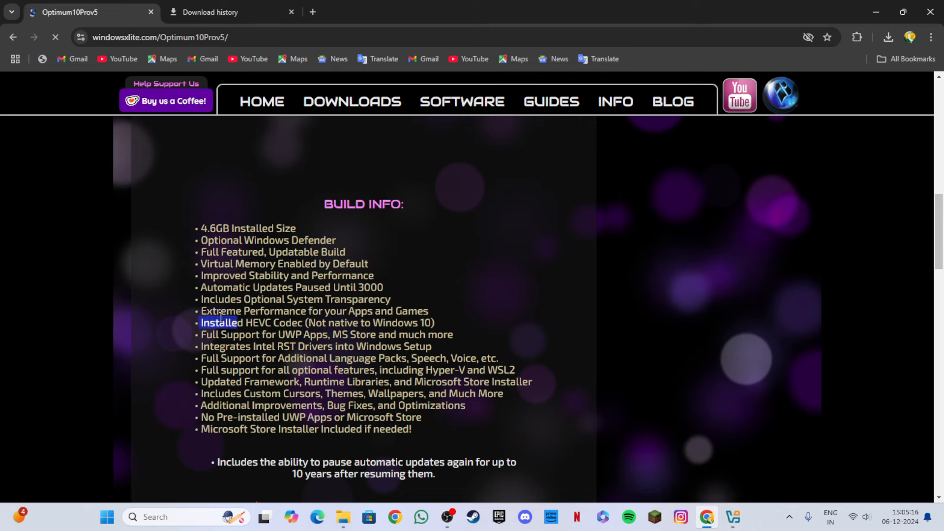
{"action": "left_click_drag", "start_coordinate": [189, 264], "coordinate": [258, 424]}
{"action": "left_click", "coordinate": [326, 442]}
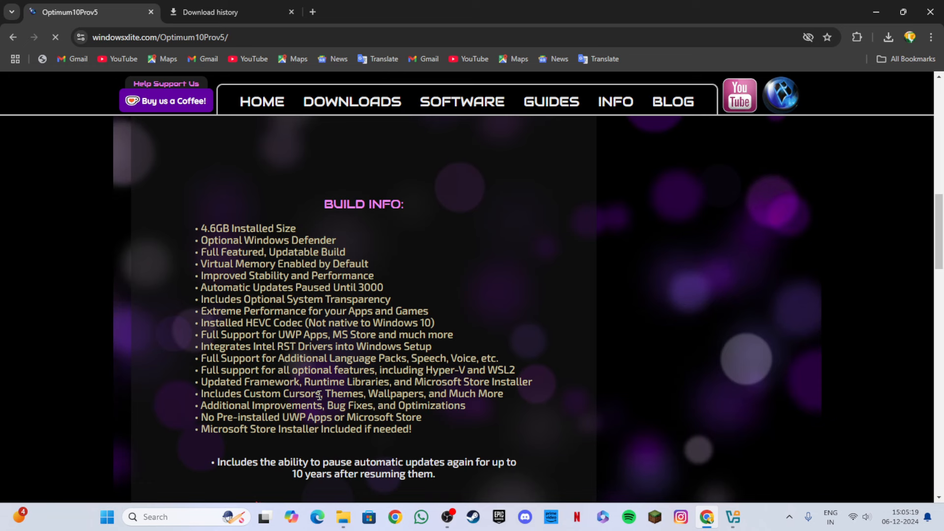
{"action": "scroll", "coordinate": [395, 309], "scroll_direction": "down", "scroll_amount": 10}
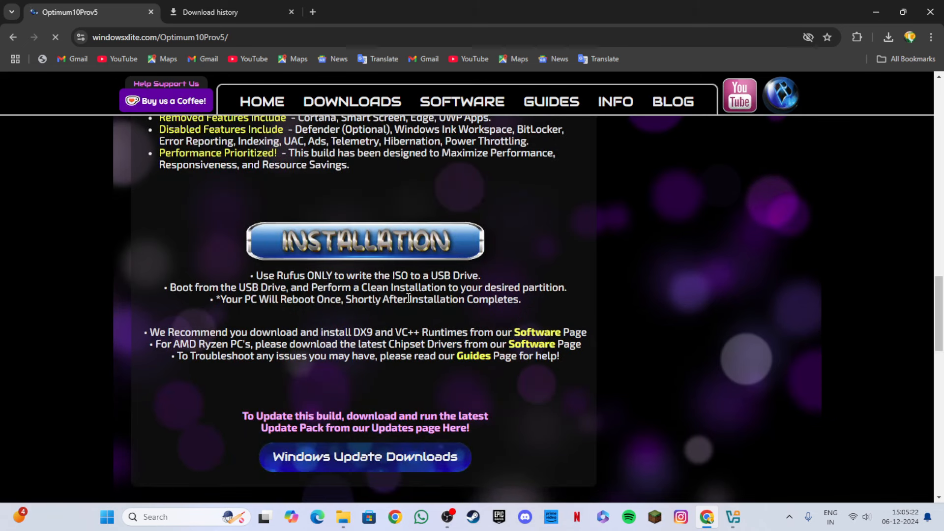
{"action": "scroll", "coordinate": [355, 306], "scroll_direction": "down", "scroll_amount": 4}
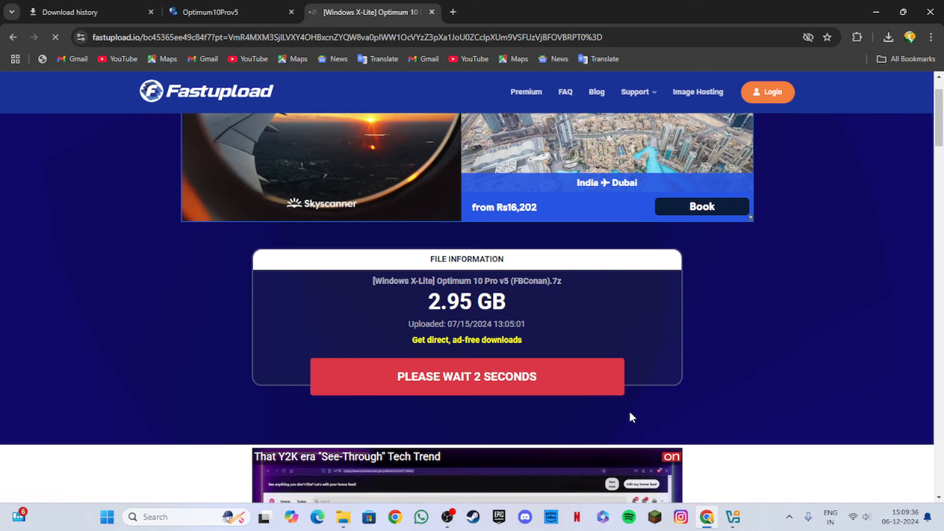
Check the recent downloads for the Optimum 10 Pro v5 archive and close the Fastupload page.
{"action": "left_click", "coordinate": [888, 37]}
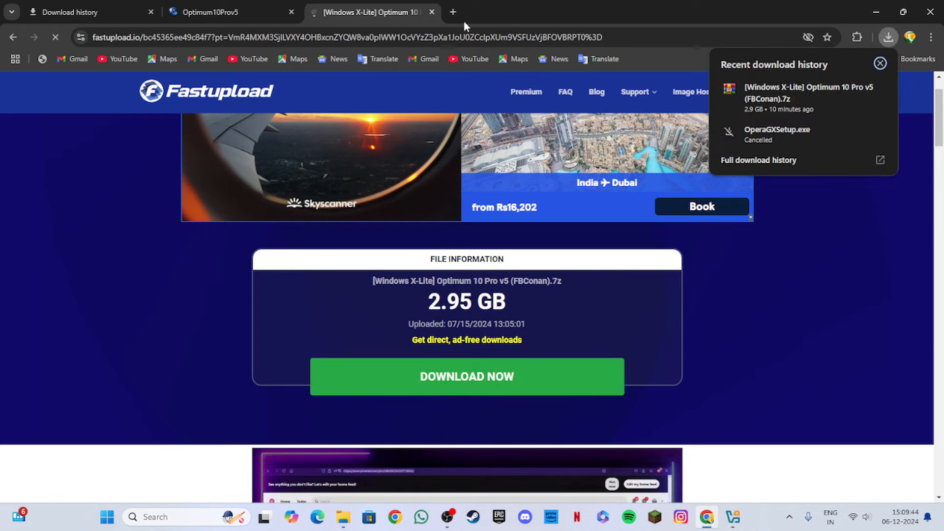
{"action": "left_click", "coordinate": [463, 20]}
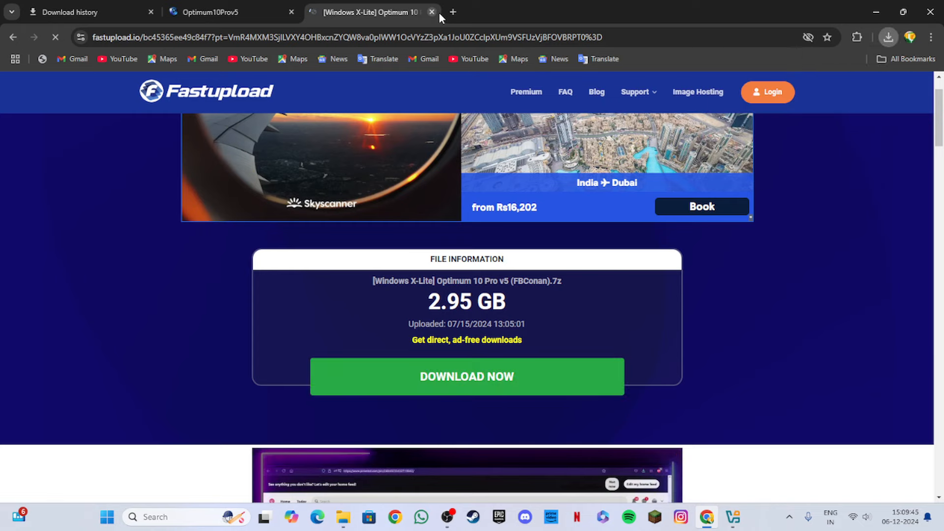
{"action": "left_click", "coordinate": [431, 12]}
{"action": "key", "text": "ctrl+t"}
{"action": "left_click", "coordinate": [931, 37]}
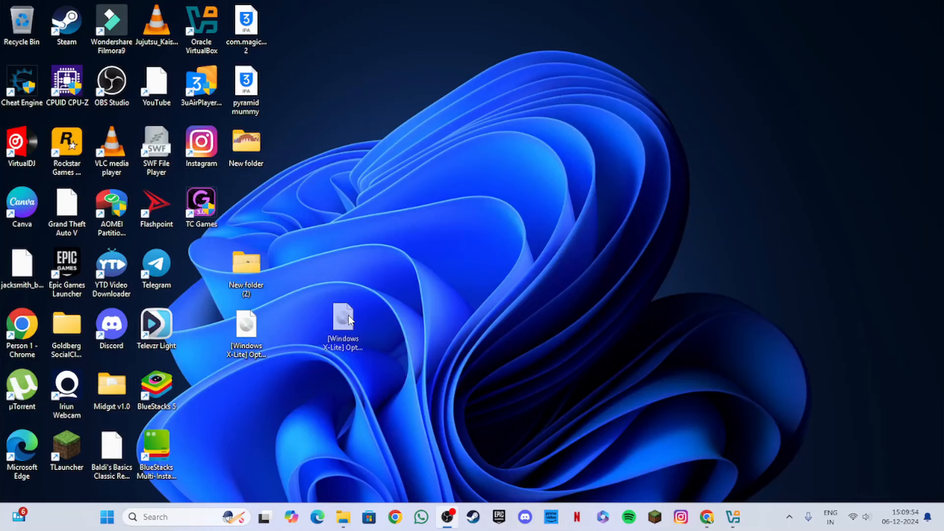
Reposition the Optimum 10 Pro v5 ISO on the desktop and launch rufus-3.16 from New folder (2), allowing online update checks.
{"action": "left_click_drag", "start_coordinate": [344, 317], "coordinate": [381, 266]}
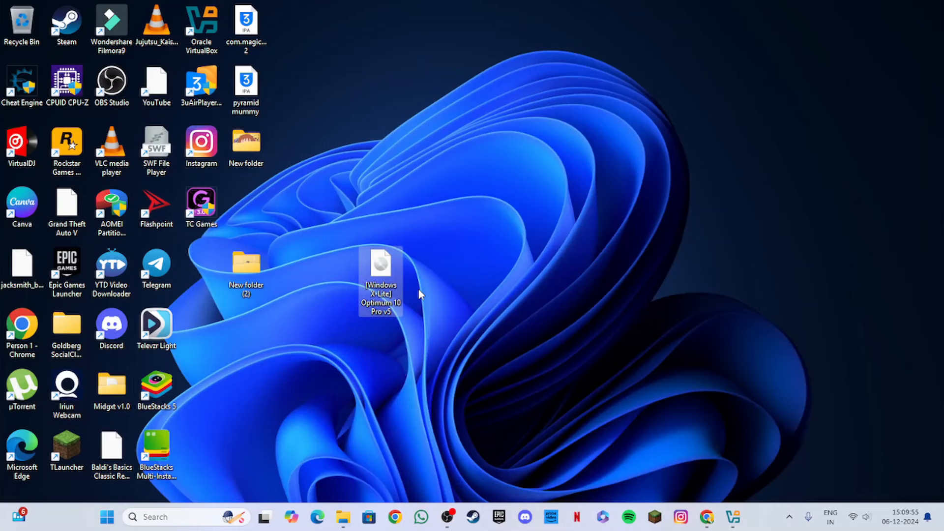
{"action": "double_click", "coordinate": [247, 268]}
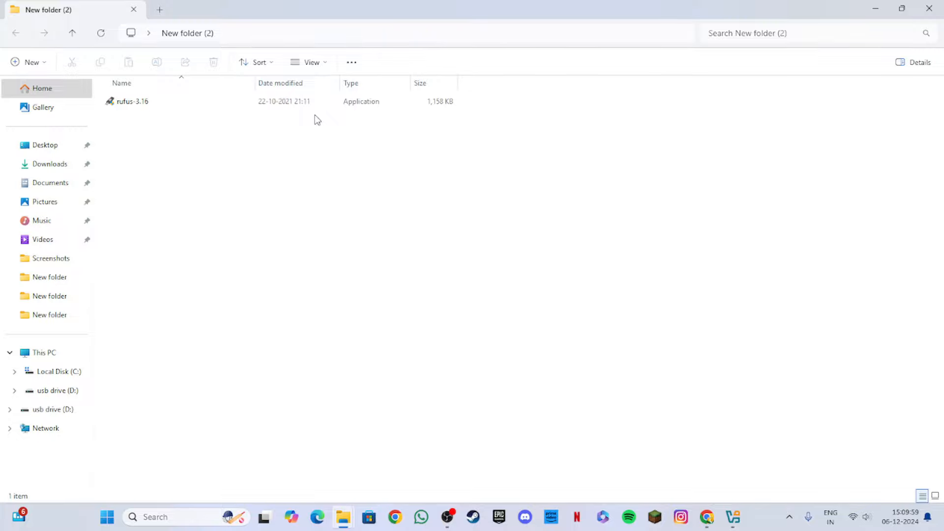
{"action": "left_click", "coordinate": [314, 102]}
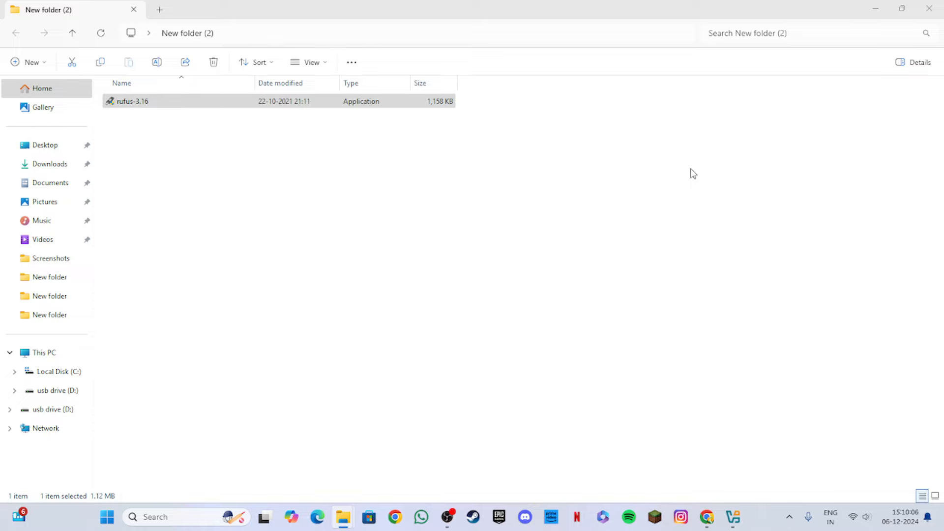
{"action": "left_click", "coordinate": [929, 6]}
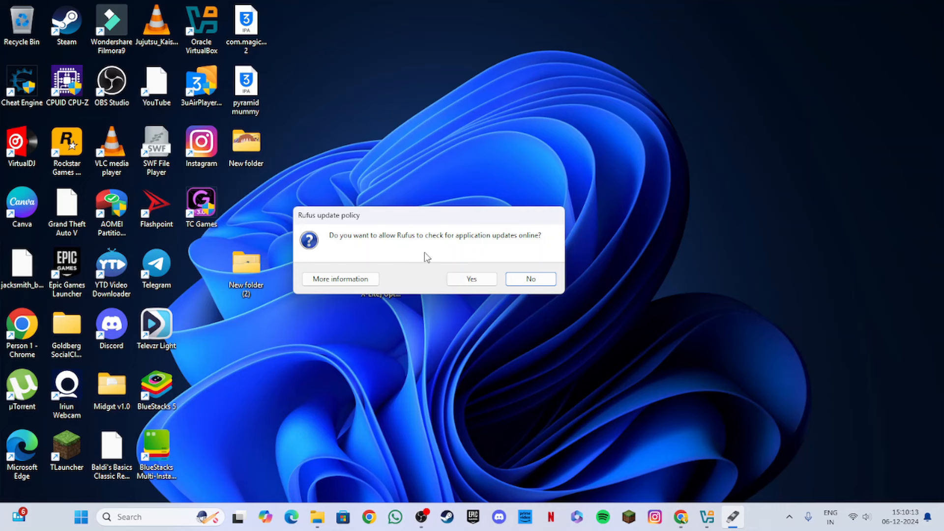
{"action": "left_click", "coordinate": [473, 284]}
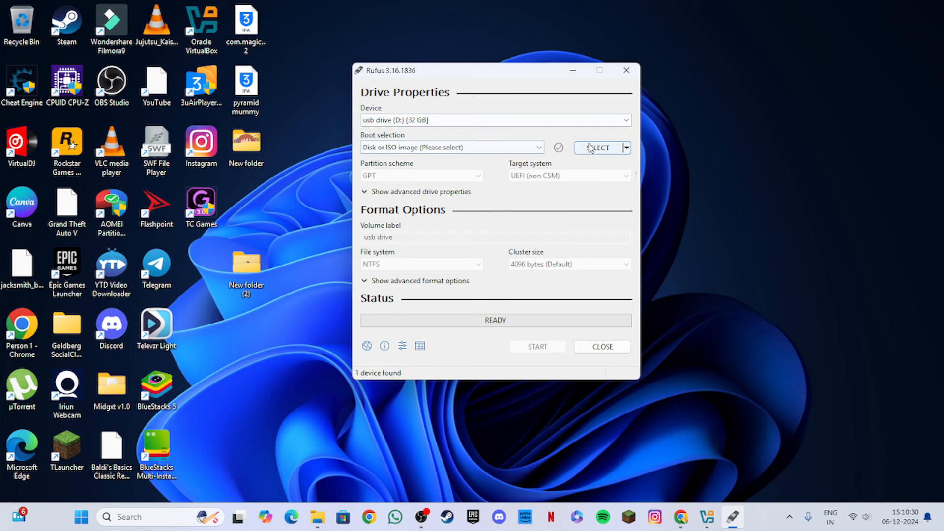
Select the [Windows X-Lite] Optimum 10 Pro v5 ISO from the desktop as the boot image in Rufus.
{"action": "left_click", "coordinate": [591, 147]}
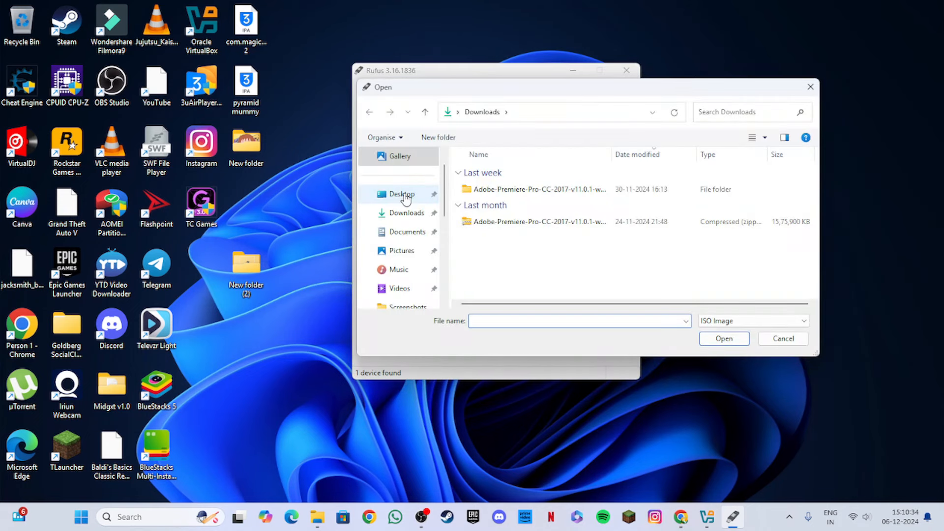
{"action": "left_click", "coordinate": [402, 195]}
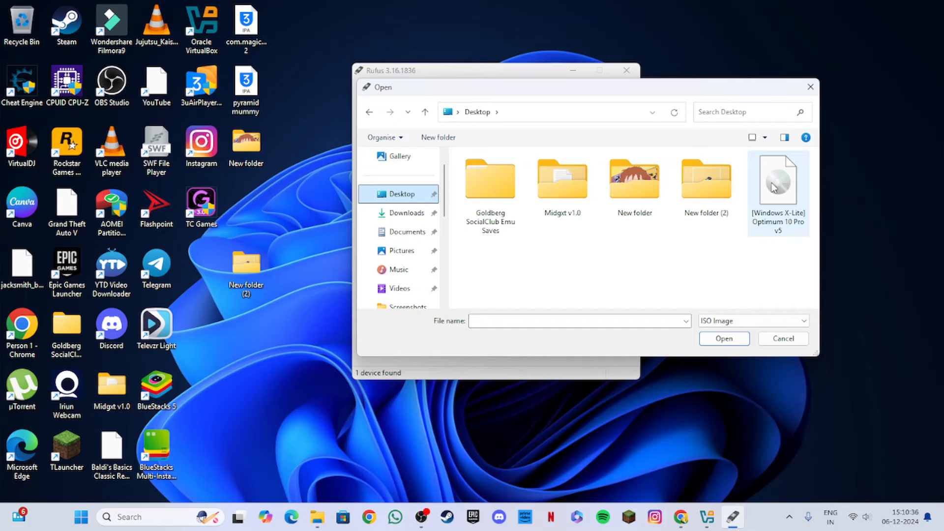
{"action": "left_click", "coordinate": [800, 339]}
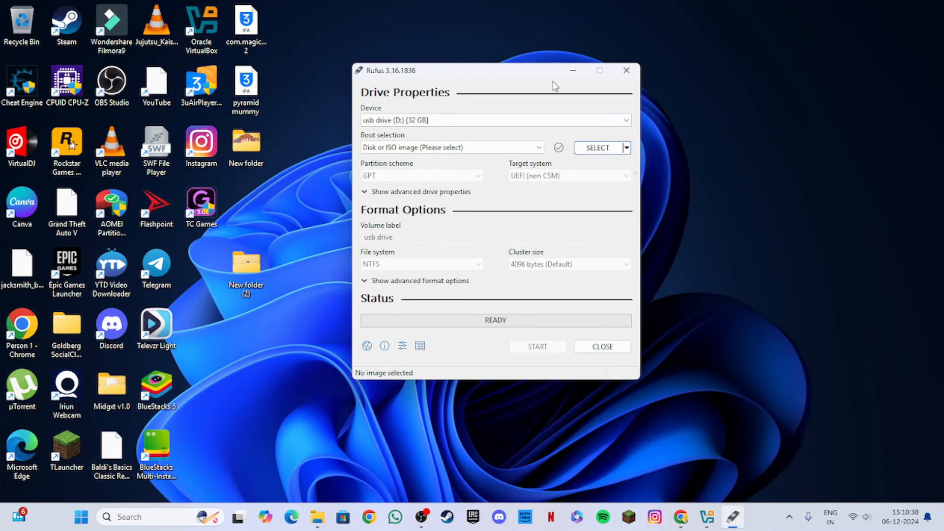
{"action": "left_click_drag", "start_coordinate": [554, 84], "coordinate": [726, 78]}
{"action": "left_click_drag", "start_coordinate": [556, 147], "coordinate": [634, 116]}
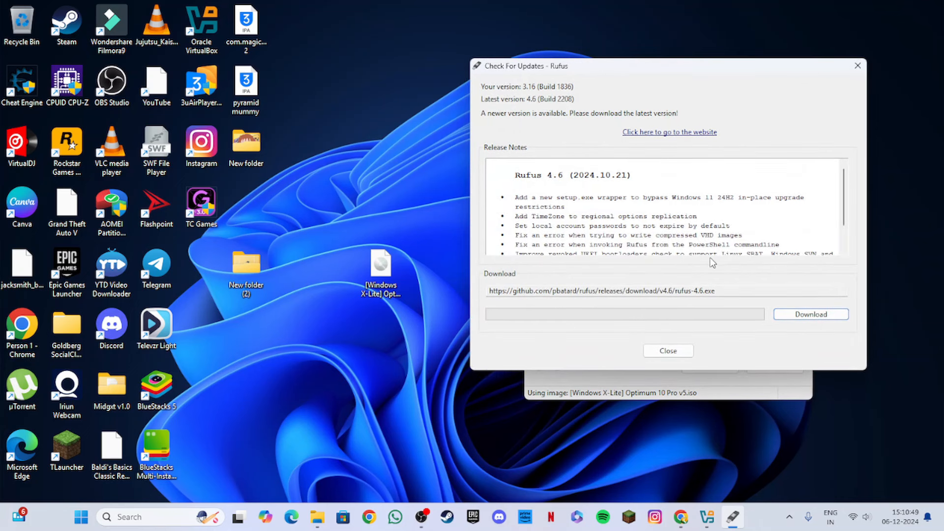
Review the Rufus 4.6 release notes and dismiss the update offer without downloading it.
{"action": "scroll", "coordinate": [537, 162], "scroll_direction": "down", "scroll_amount": 1}
{"action": "mouse_move", "coordinate": [499, 73]}
{"action": "left_mouse_down"}
{"action": "mouse_move", "coordinate": [557, 76]}
{"action": "mouse_move", "coordinate": [509, 79]}
{"action": "left_mouse_up"}
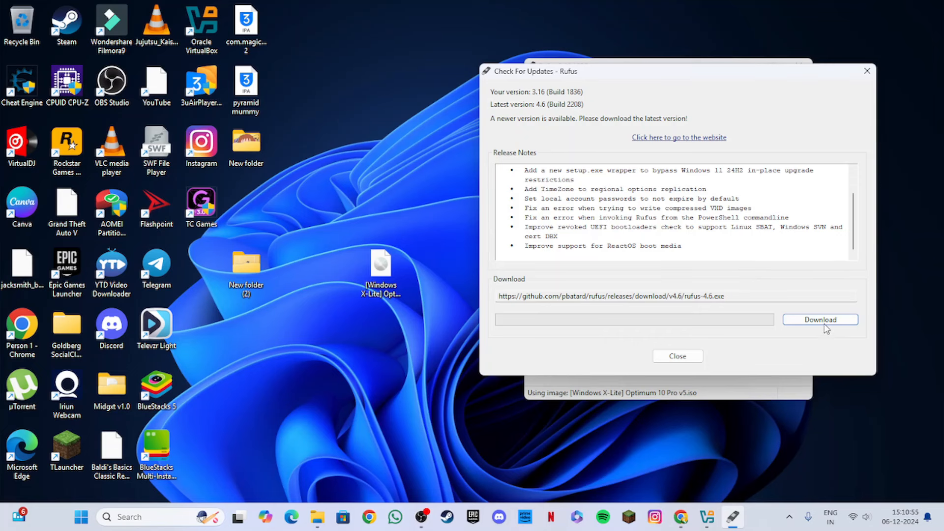
{"action": "left_click", "coordinate": [659, 357]}
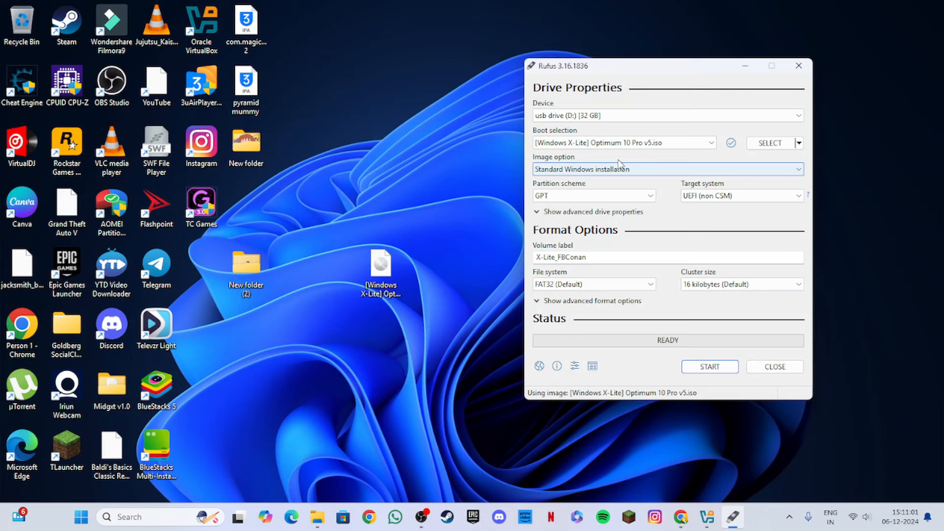
Choose GPT as the partition scheme, with UEFI (non CSM) as the target system.
{"action": "left_click", "coordinate": [559, 199]}
{"action": "left_click", "coordinate": [566, 206]}
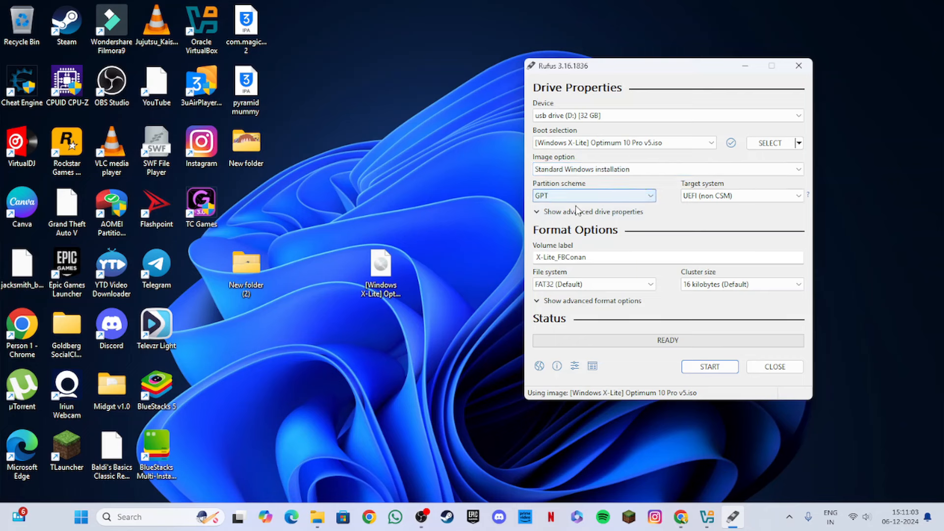
{"action": "left_click", "coordinate": [687, 197]}
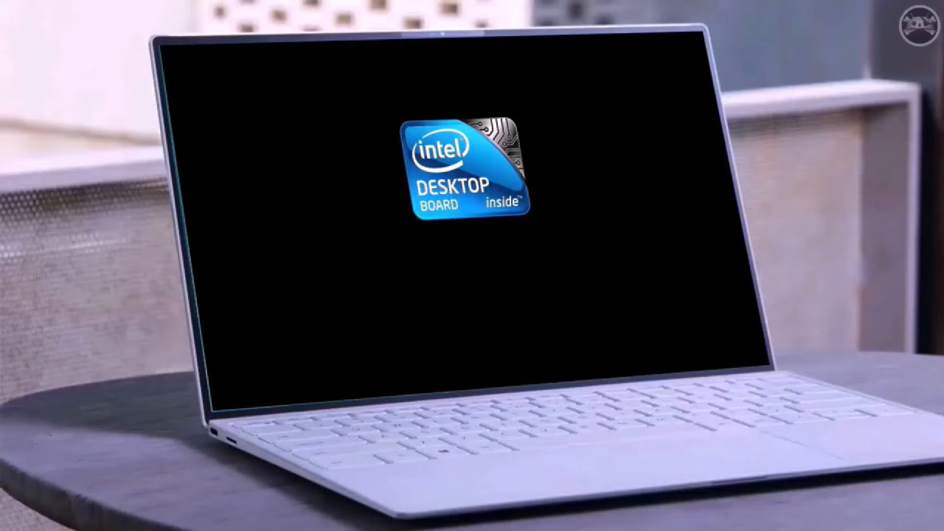
Choose the SanDisk USB's UEFI OS Bootloader entry as the boot device.
{"action": "key", "text": "Down"}
{"action": "key", "text": "Down"}
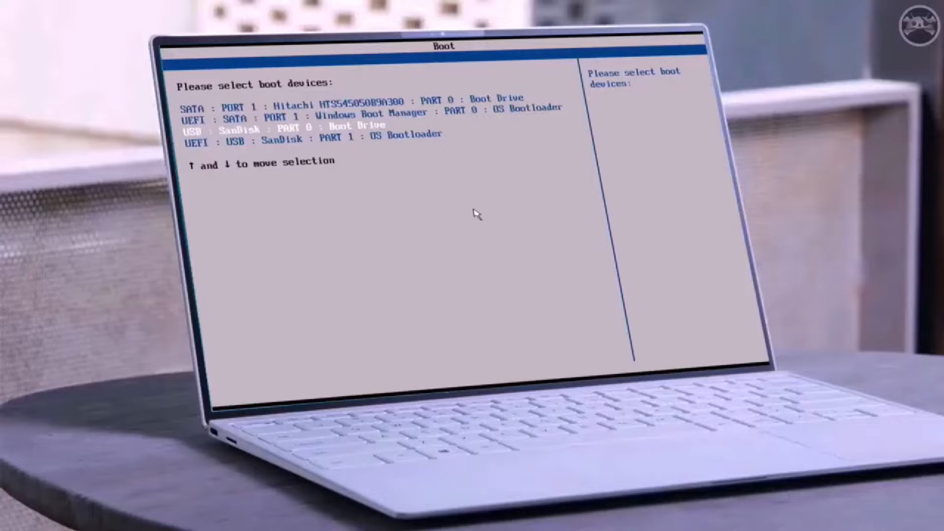
{"action": "key", "text": "Down"}
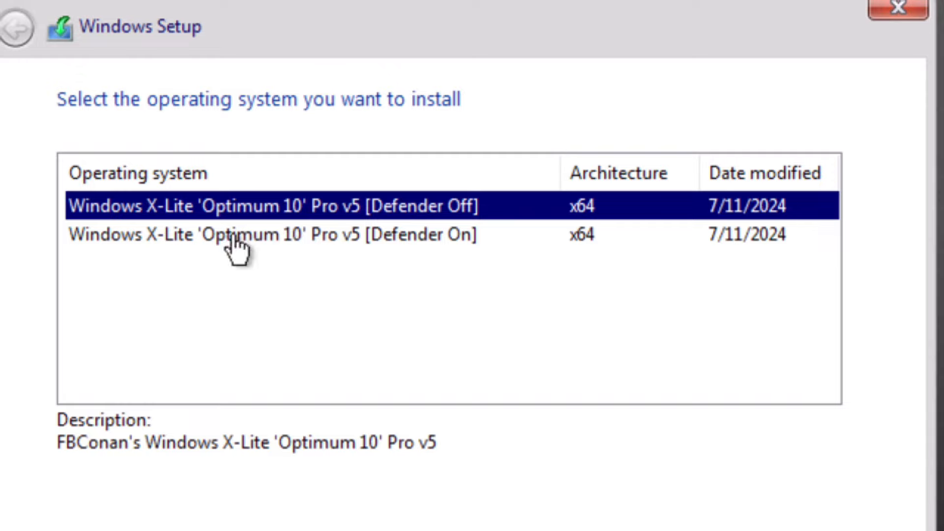
Choose the Windows X-Lite 'Optimum 10' Pro v5 [Defender Off] edition for installation and proceed.
{"action": "left_click", "coordinate": [298, 236]}
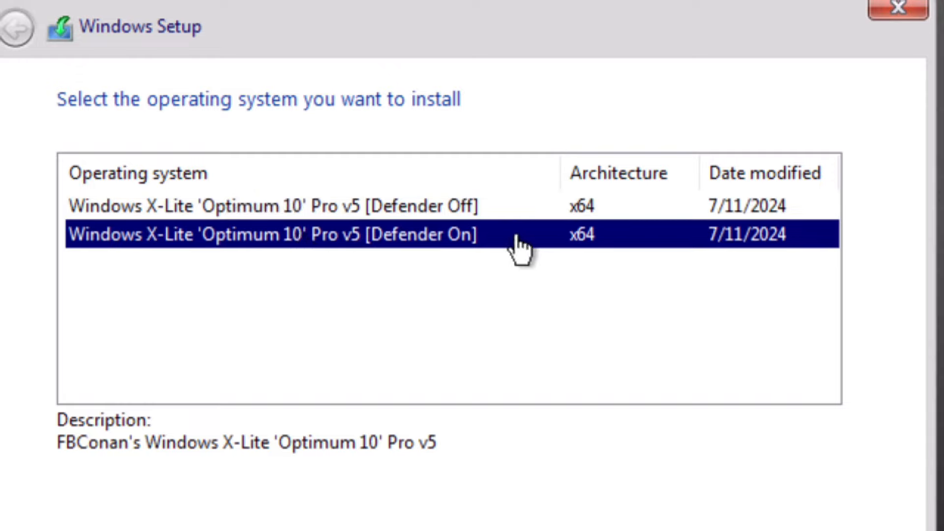
{"action": "left_click", "coordinate": [413, 217]}
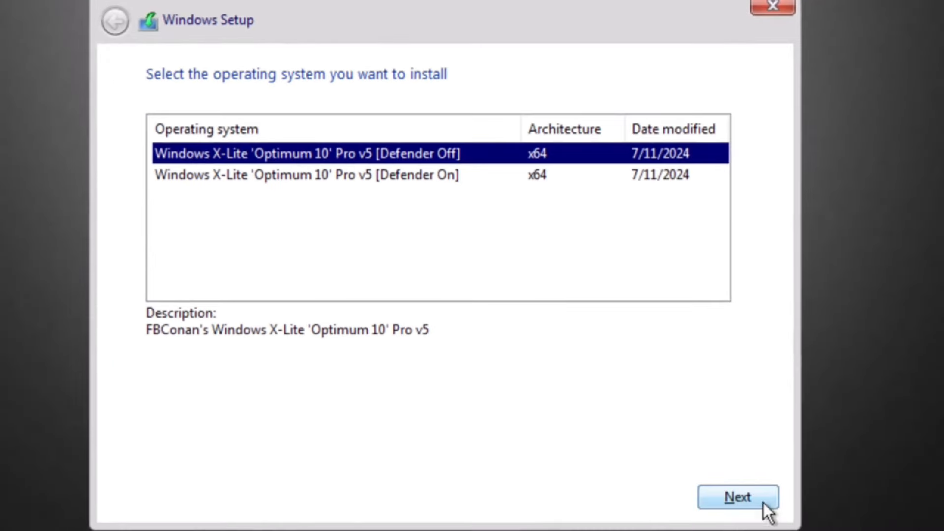
{"action": "left_click", "coordinate": [764, 503]}
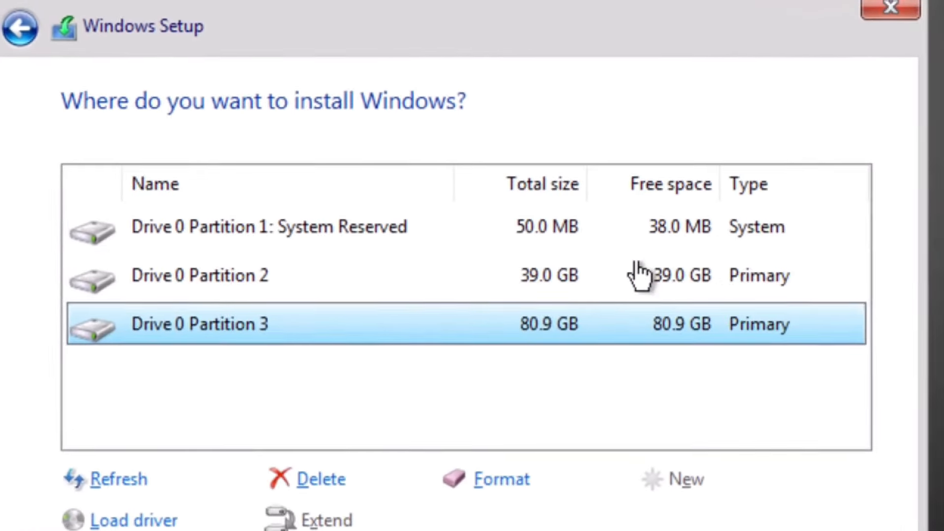
Compare the sizes and types of the three Drive 0 partitions offered for the installation.
{"action": "left_click", "coordinate": [426, 207]}
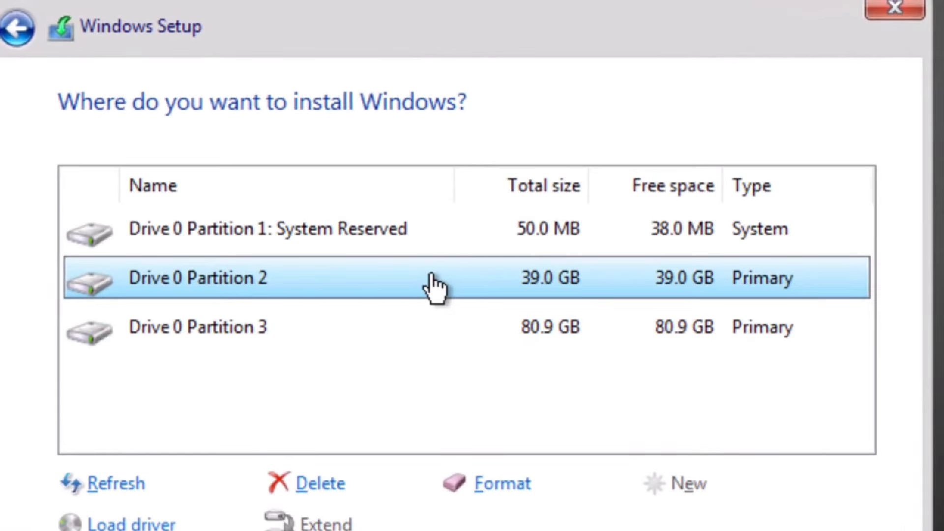
{"action": "left_click", "coordinate": [496, 227]}
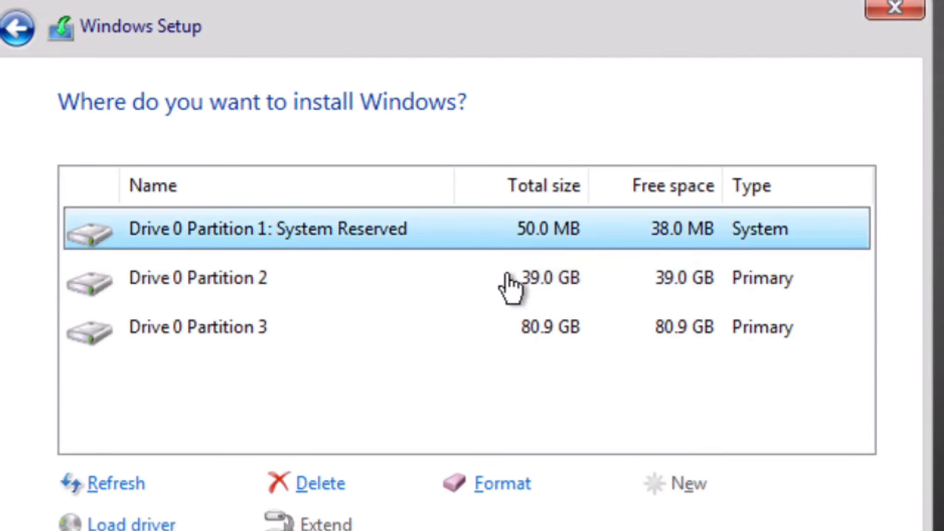
{"action": "left_click", "coordinate": [312, 281]}
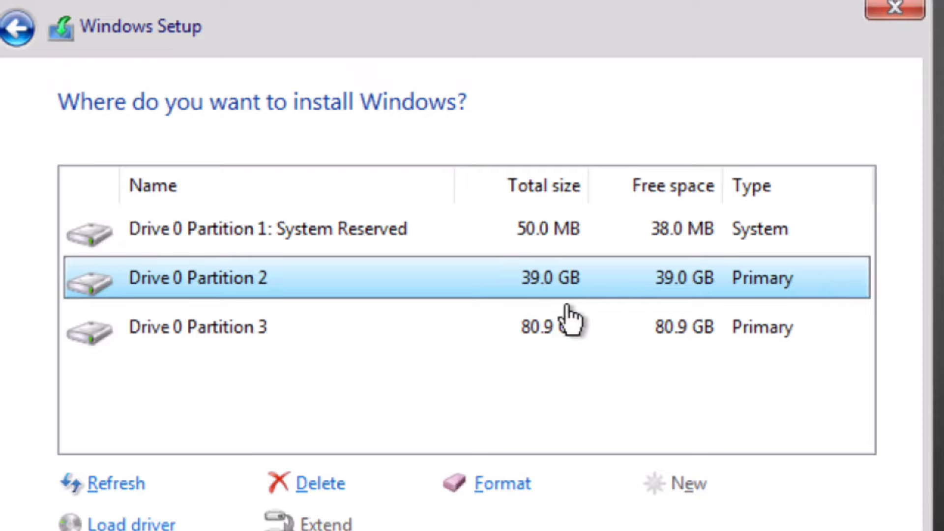
{"action": "left_click", "coordinate": [556, 339]}
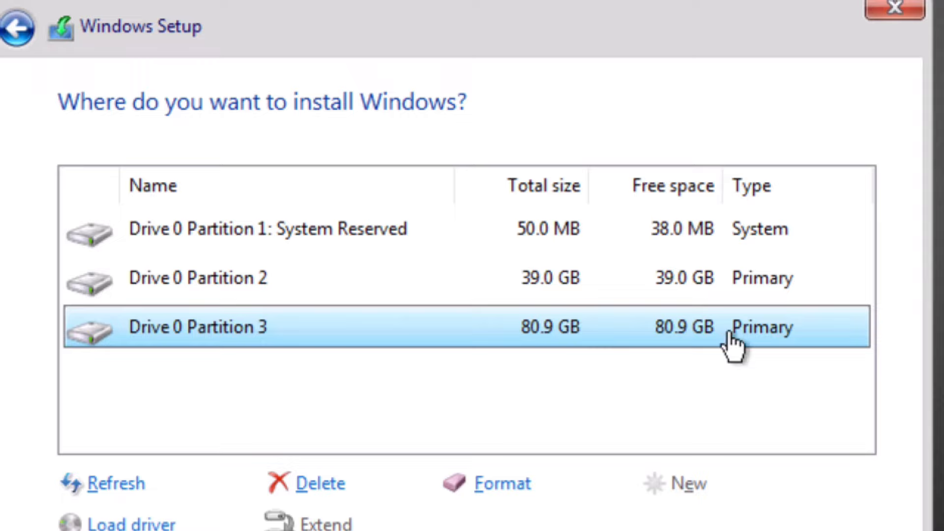
{"action": "left_click", "coordinate": [567, 283]}
{"action": "left_click", "coordinate": [498, 334]}
Delete Drive 0 Partition 2, the 39.0 GB primary partition, and confirm its removal.
{"action": "left_click", "coordinate": [592, 291]}
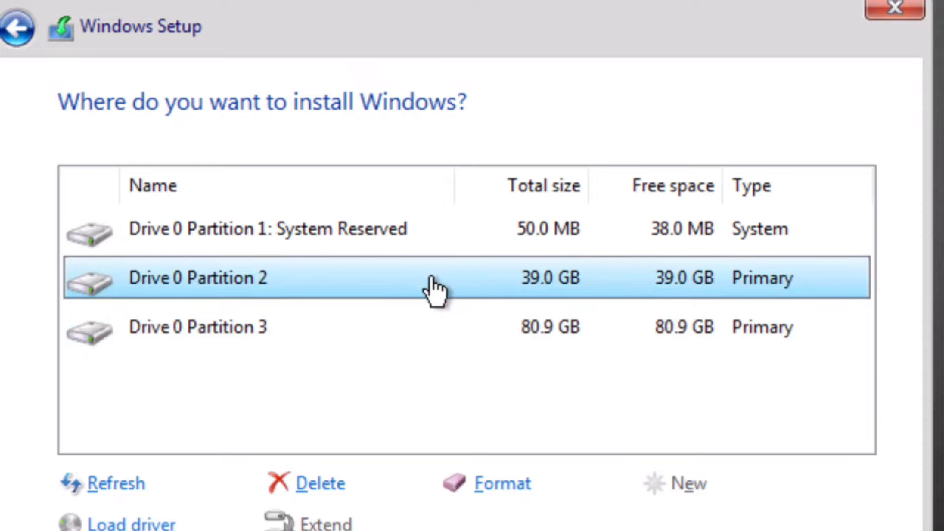
{"action": "left_click", "coordinate": [315, 483]}
{"action": "left_click", "coordinate": [623, 524]}
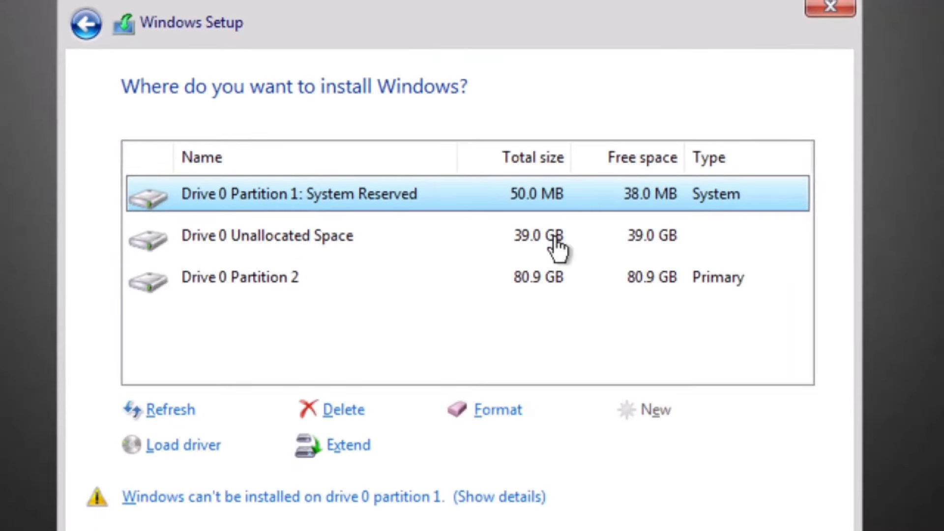
Create a new partition from the 39.0 GB unallocated space on Drive 0 and start installing Windows on it.
{"action": "left_click", "coordinate": [557, 248]}
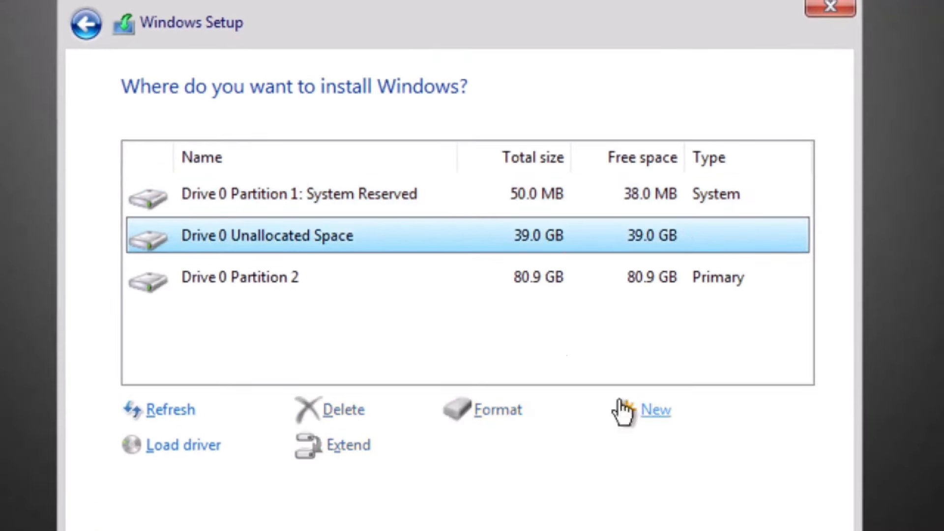
{"action": "left_click", "coordinate": [659, 416]}
{"action": "left_click", "coordinate": [689, 448]}
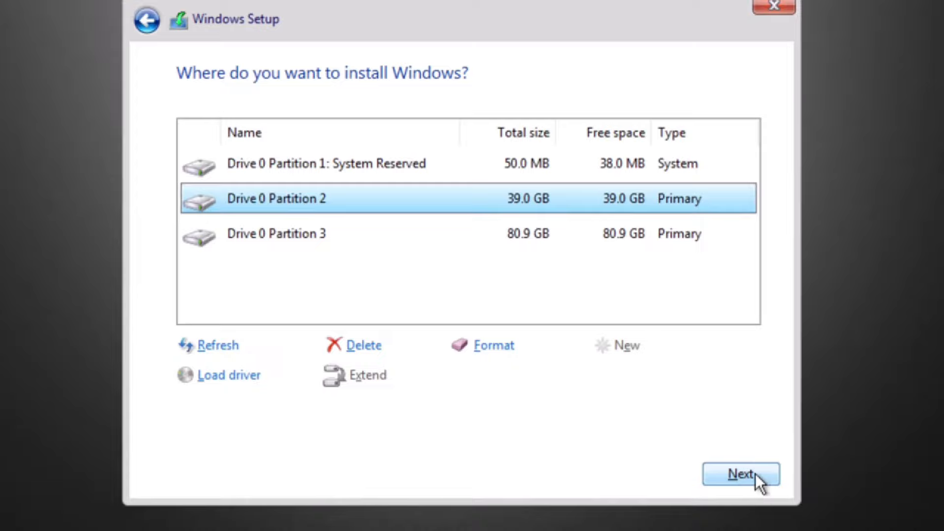
{"action": "left_click", "coordinate": [754, 475]}
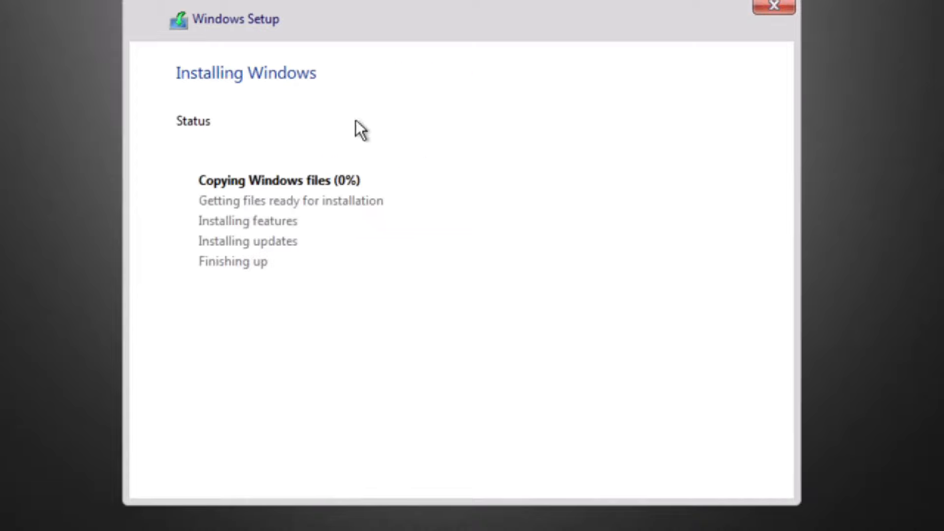